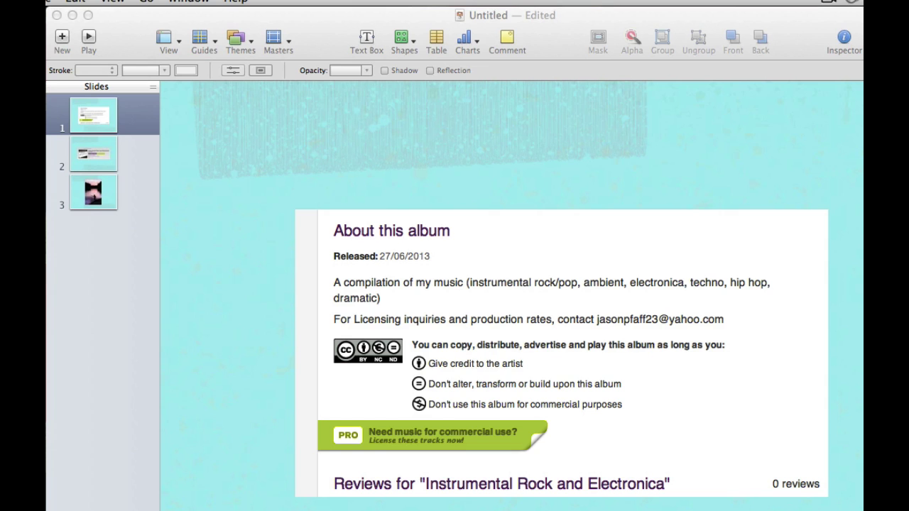
Show the Document inspector's Audio soundtrack settings and the iTunes Library in the Media Browser
left_click(565, 57)
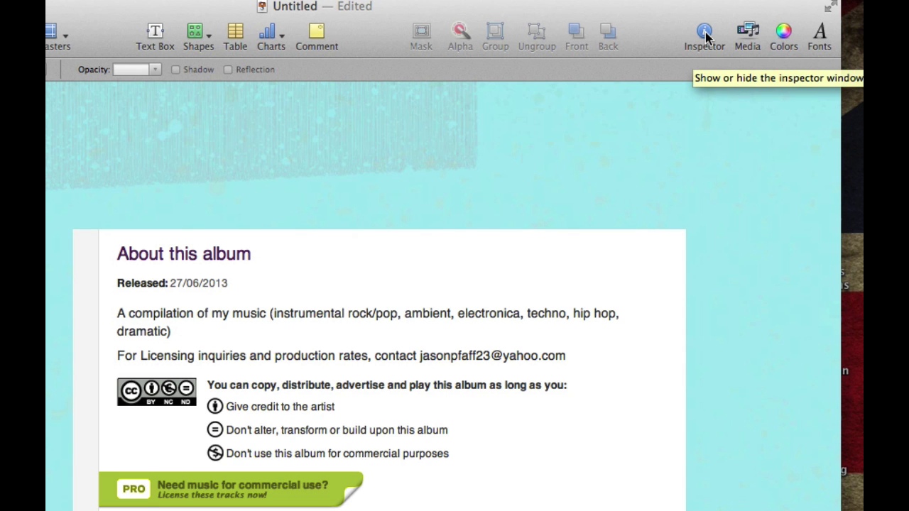
left_click(705, 33)
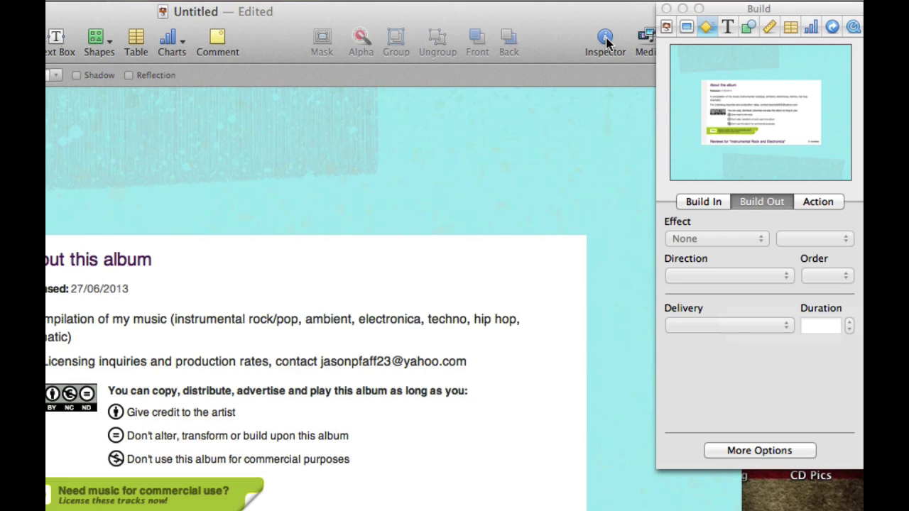
left_click(666, 28)
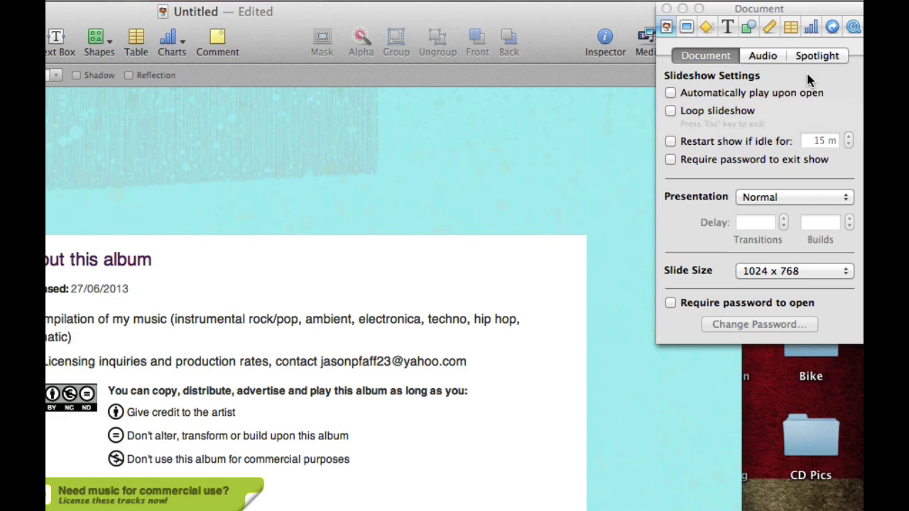
left_click(763, 56)
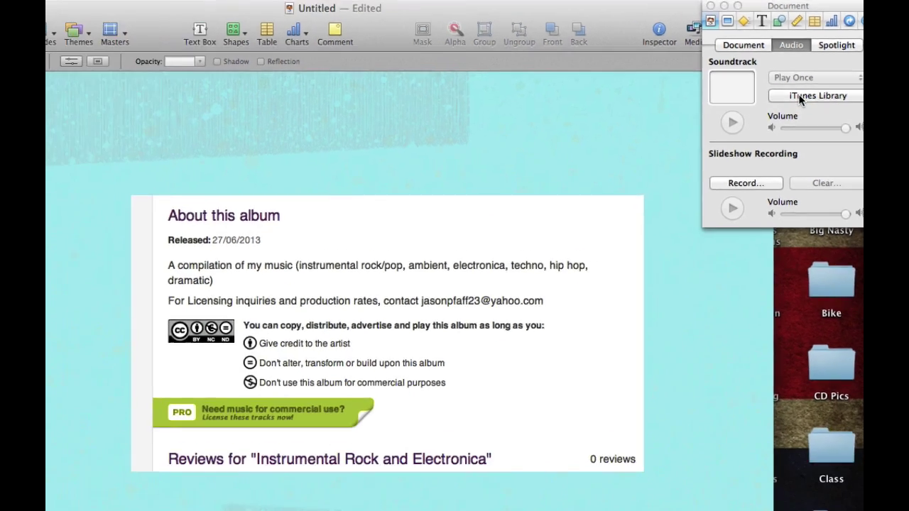
left_click(800, 98)
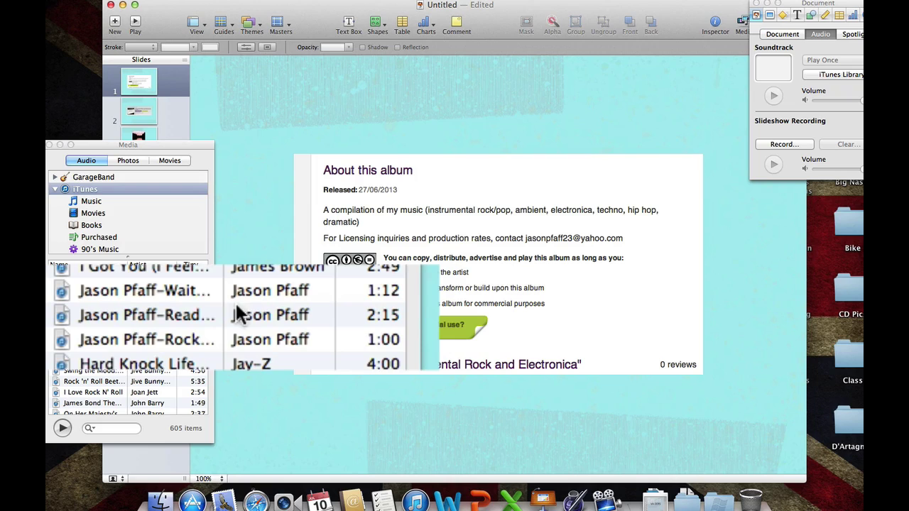
Drag a song from the iTunes audio list onto slide 1
left_click(145, 283)
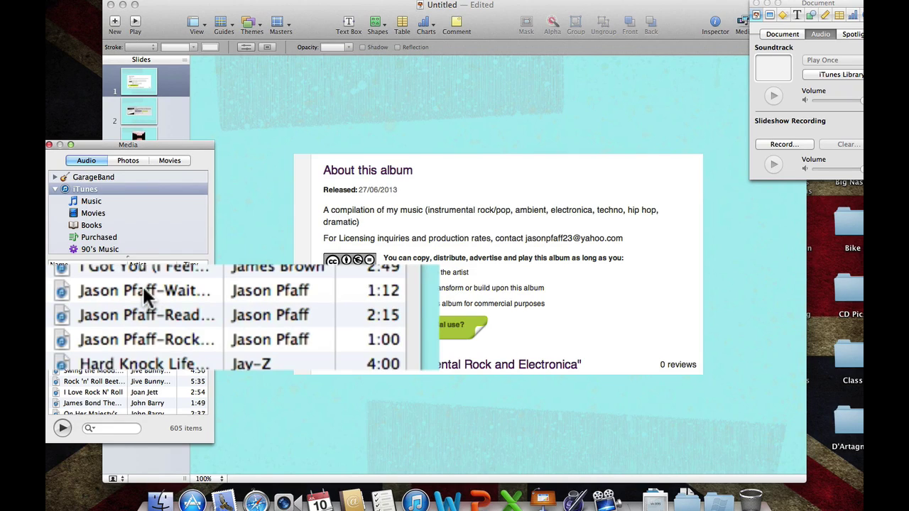
left_click_drag(91, 303, 313, 107)
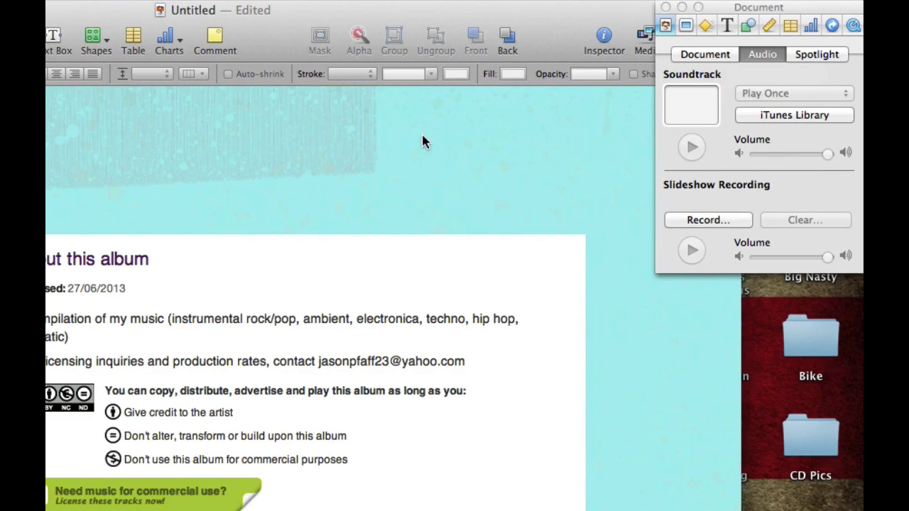
Give the song a Start Audio build-in that begins automatically after transition
left_click(706, 27)
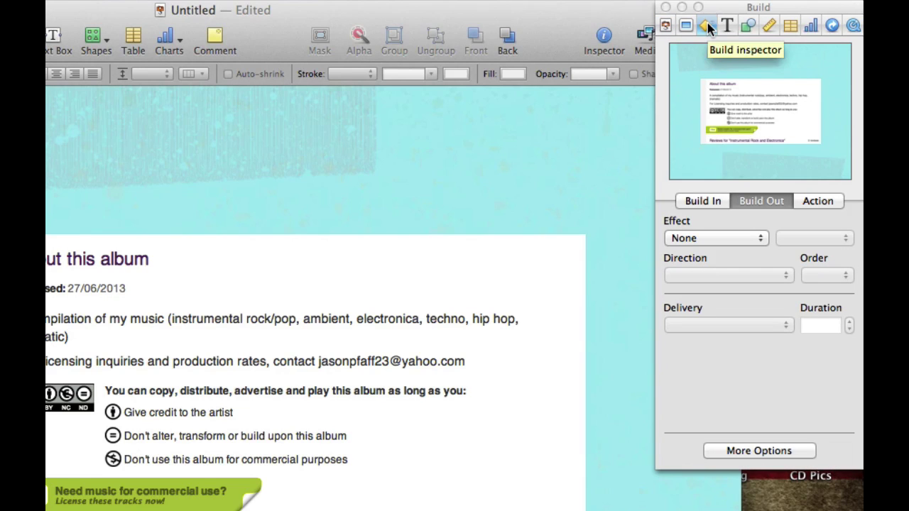
left_click(697, 202)
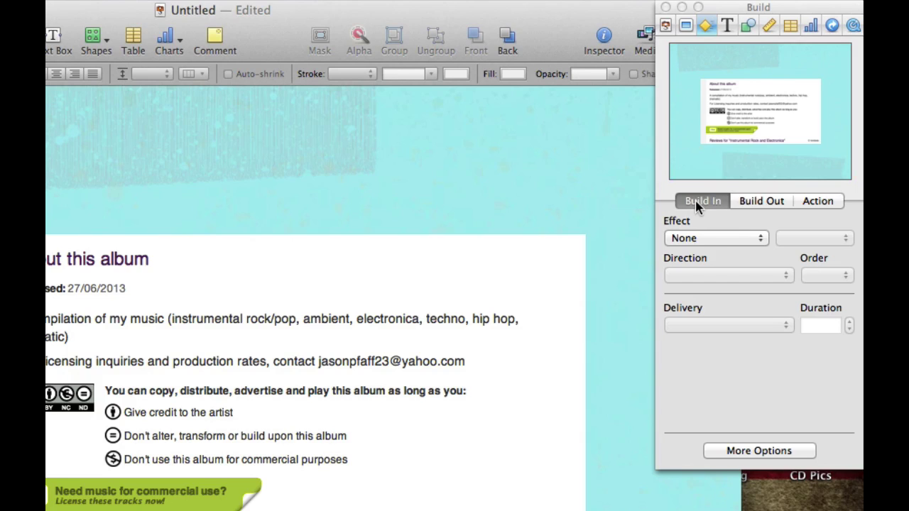
left_click(693, 240)
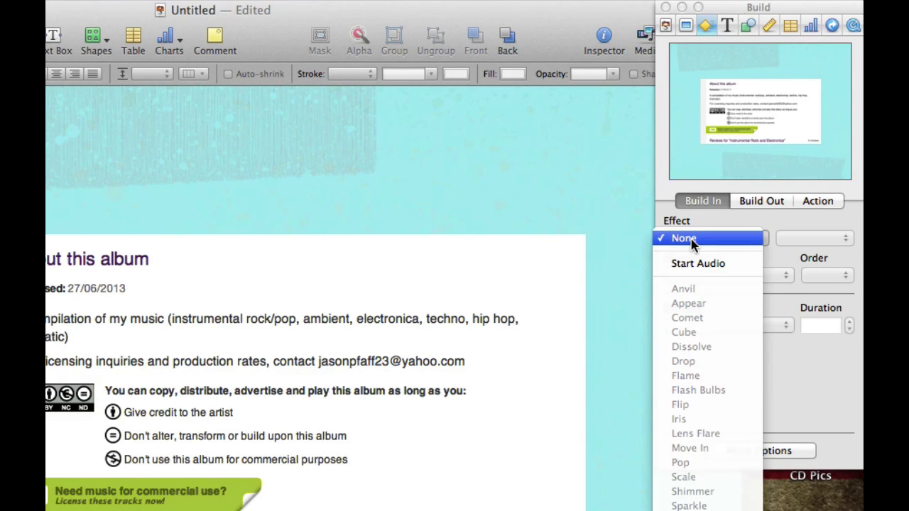
left_click(697, 264)
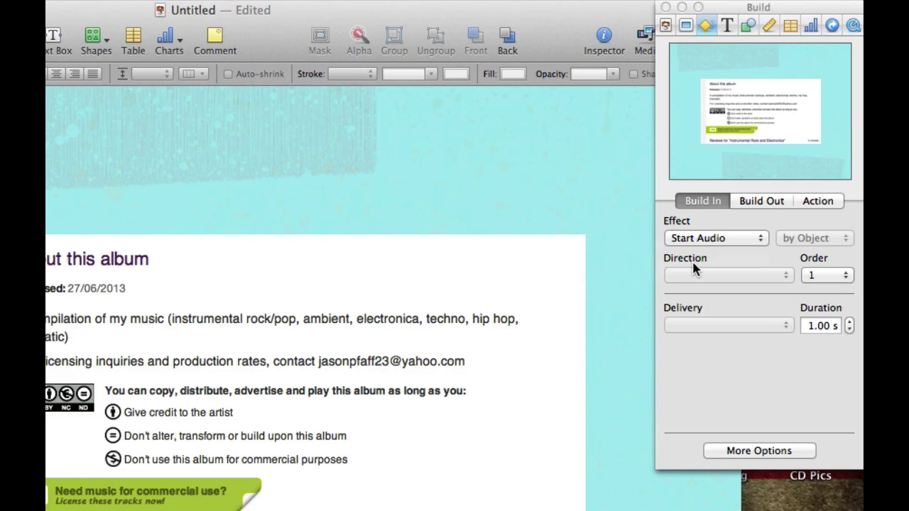
left_click(729, 452)
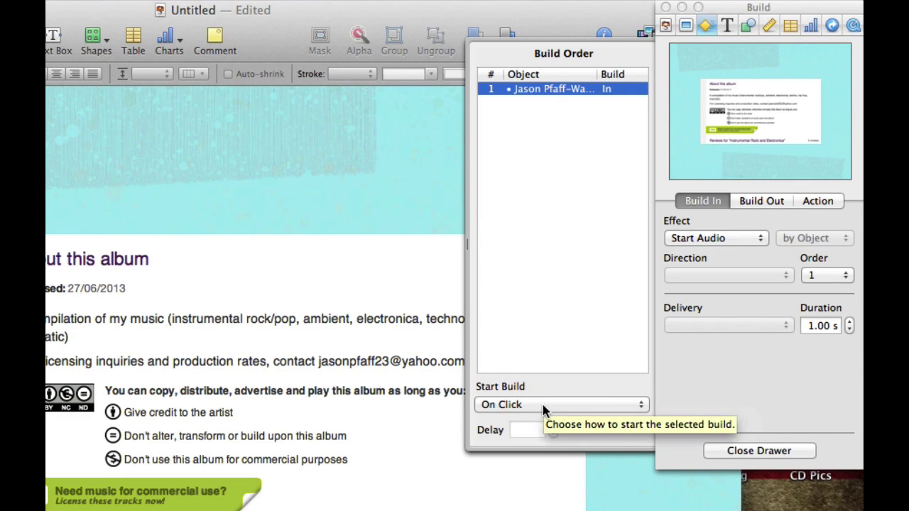
left_click(544, 406)
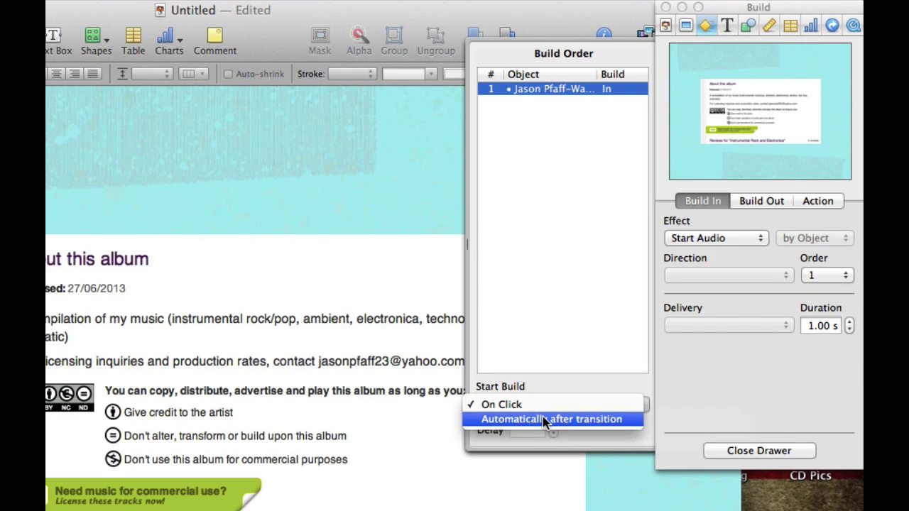
left_click(545, 420)
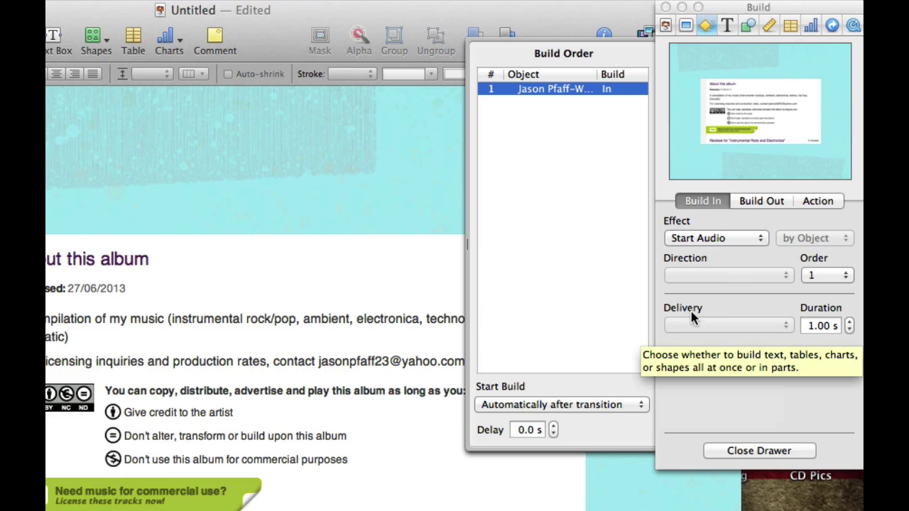
Add a Stop Audio build-out, automatically after build 1 with a 5.0 s delay
left_click(756, 203)
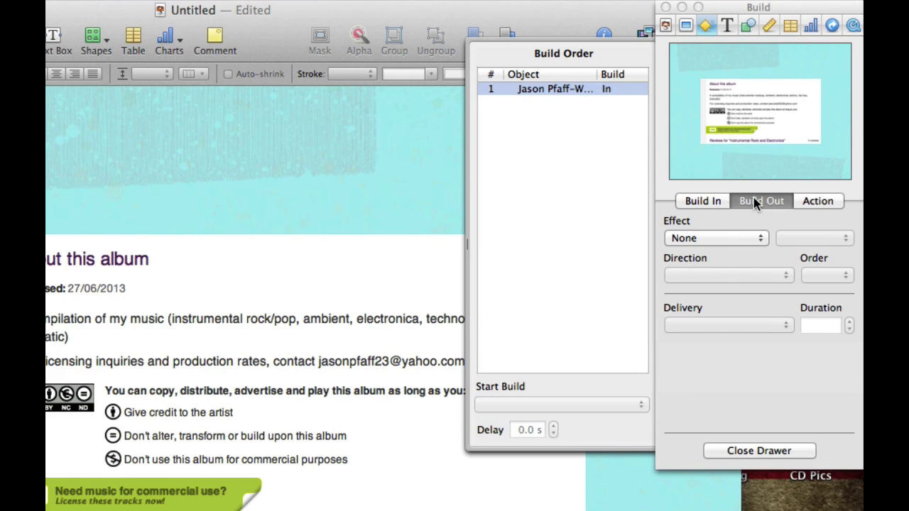
left_click(736, 235)
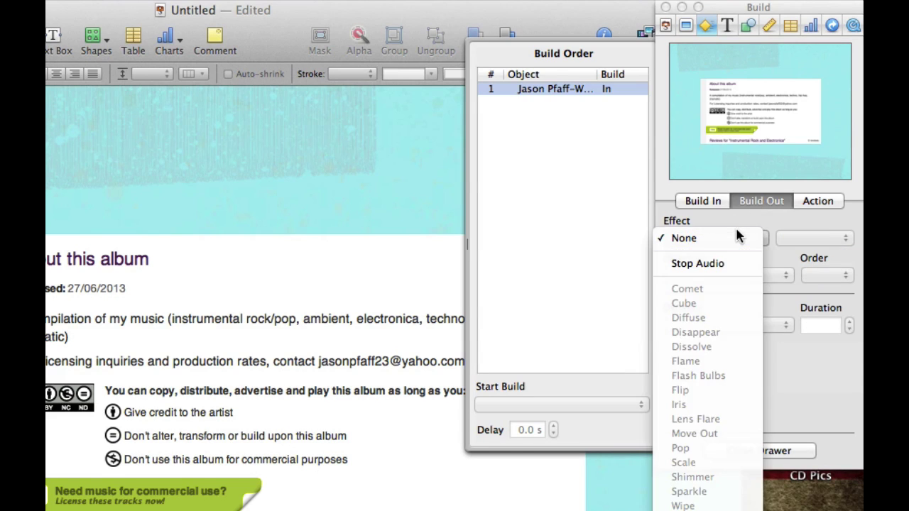
left_click(720, 264)
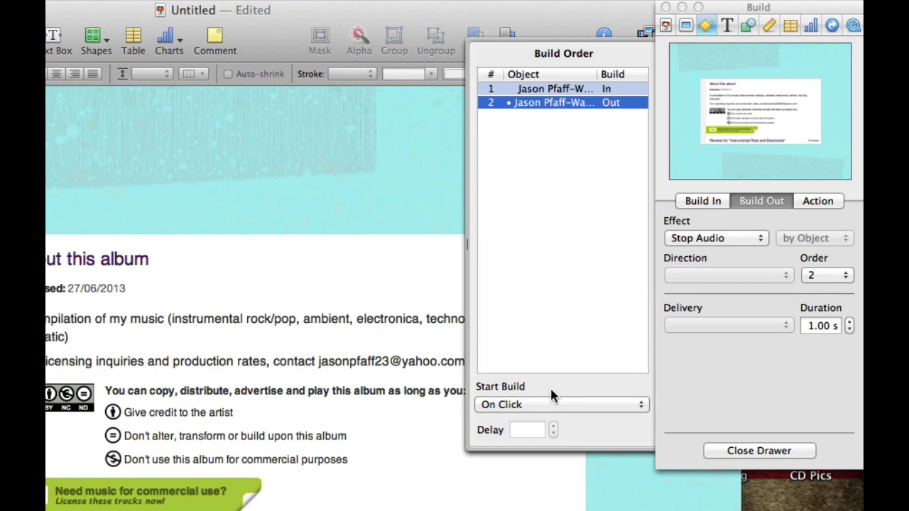
left_click(528, 406)
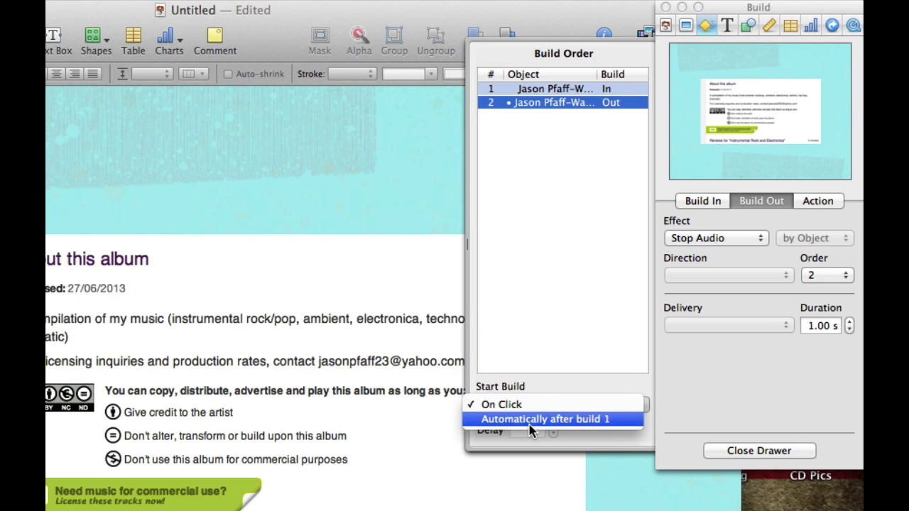
left_click(530, 421)
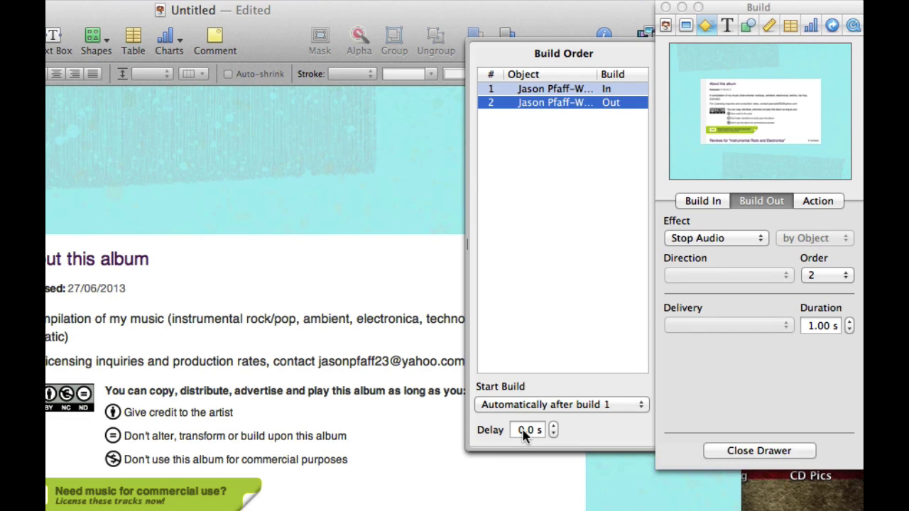
left_click(523, 431)
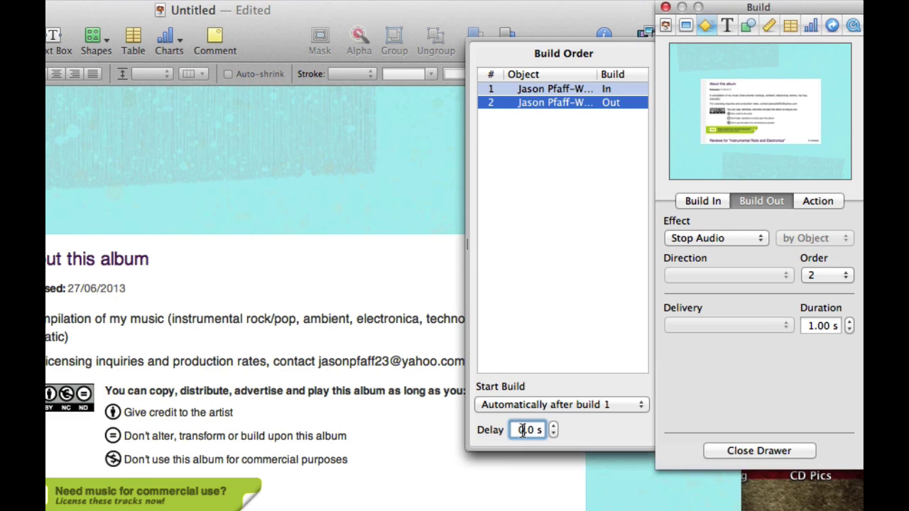
key("BackSpace")
type("5")
Close the build options drawer, switch to slide 2, and close the Media Browser
left_click(720, 451)
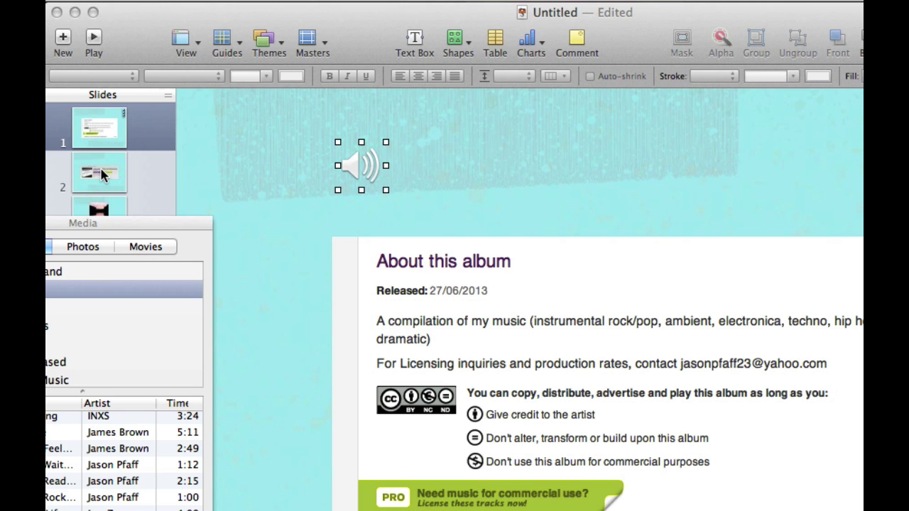
left_click(101, 176)
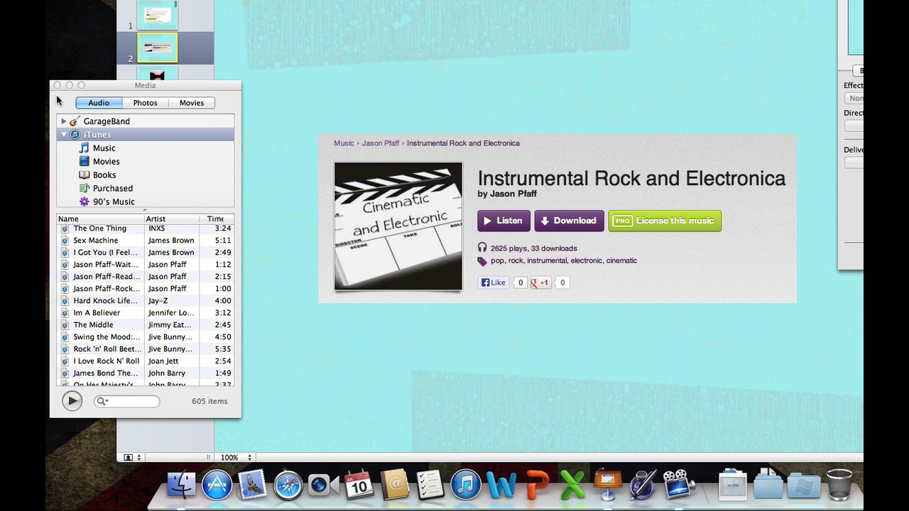
left_click(56, 85)
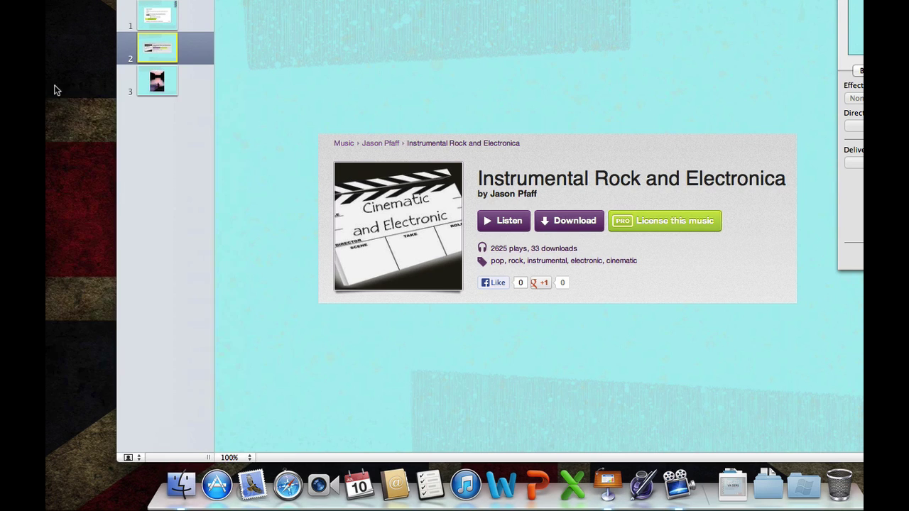
Drag the album's tenth mp3 track from Downloads in Finder onto slide 2
left_click(181, 486)
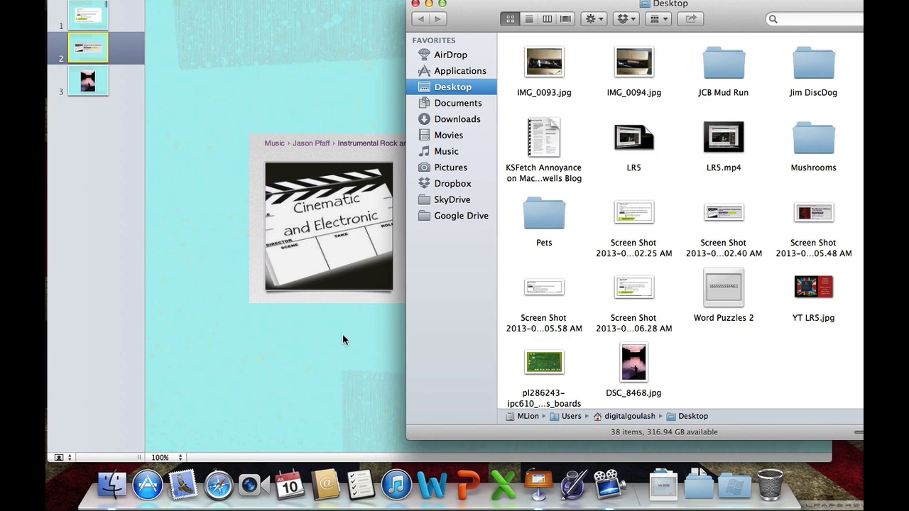
scroll(658, 186, "down", 1)
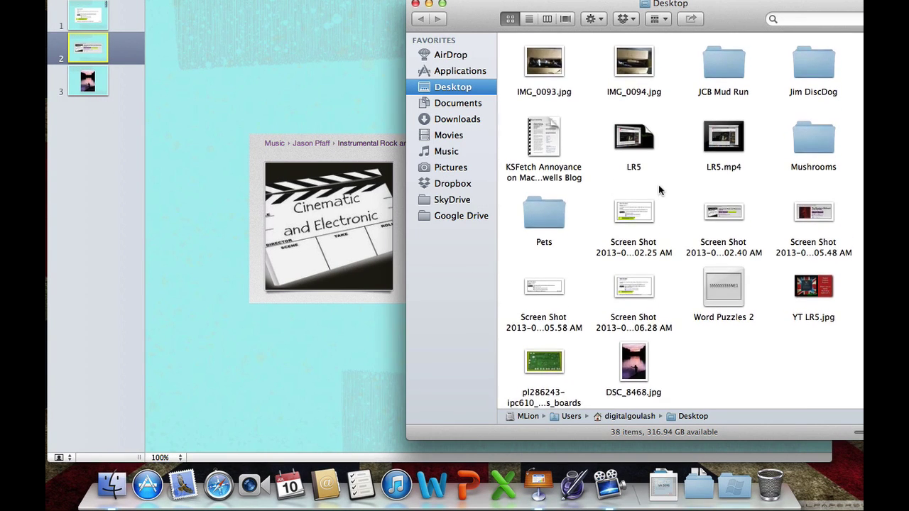
scroll(658, 185, "up", 10)
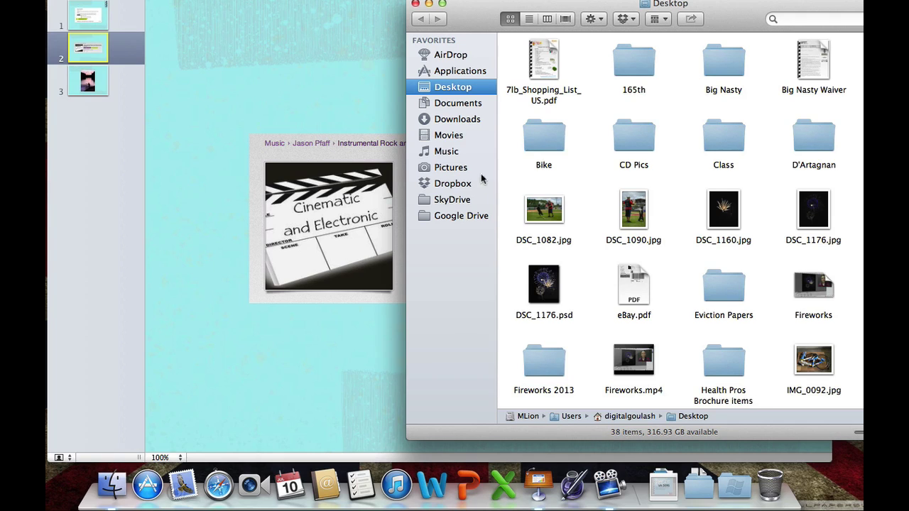
left_click(458, 119)
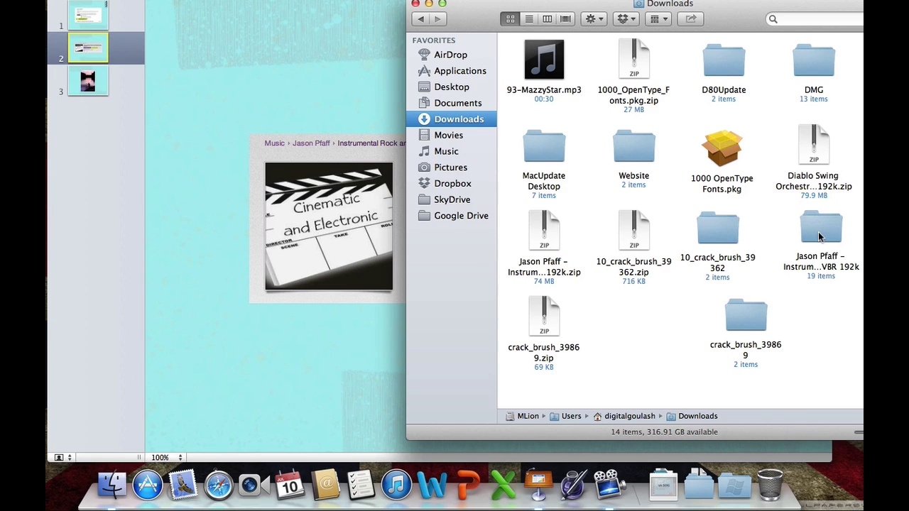
double_click(819, 236)
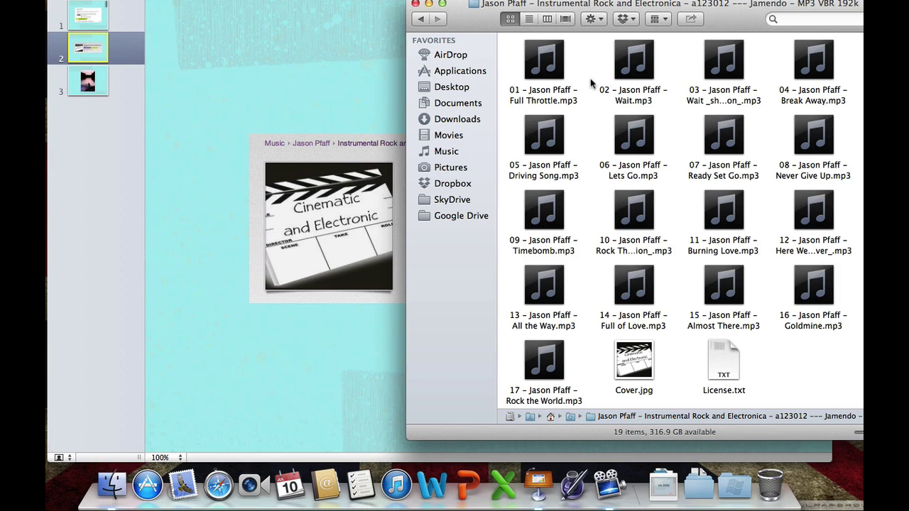
left_click(635, 207)
left_click_drag(635, 206, 261, 74)
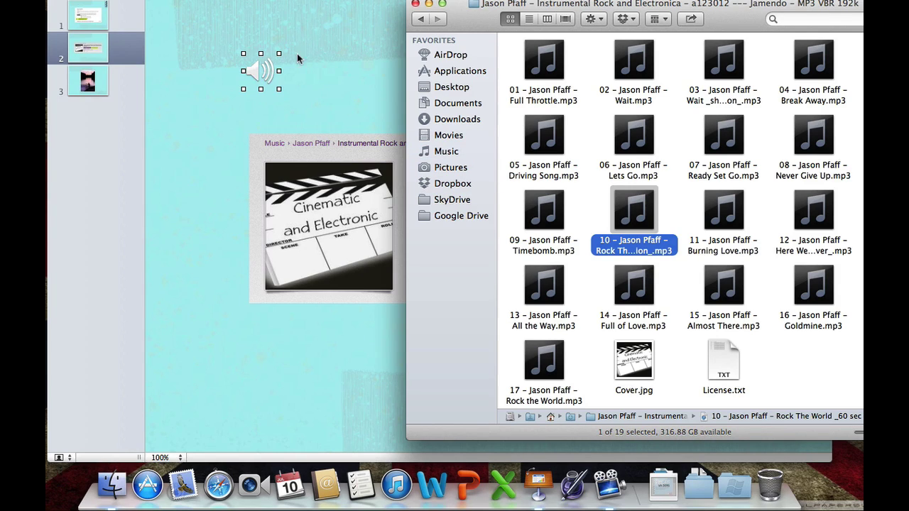
left_click(416, 4)
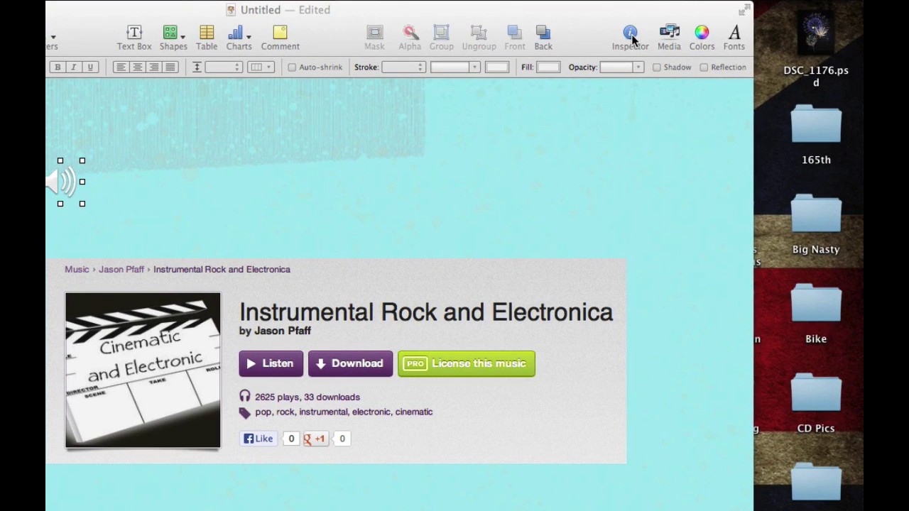
Set slide 2's audio build-in to Start Audio, automatically after transition
left_click(631, 36)
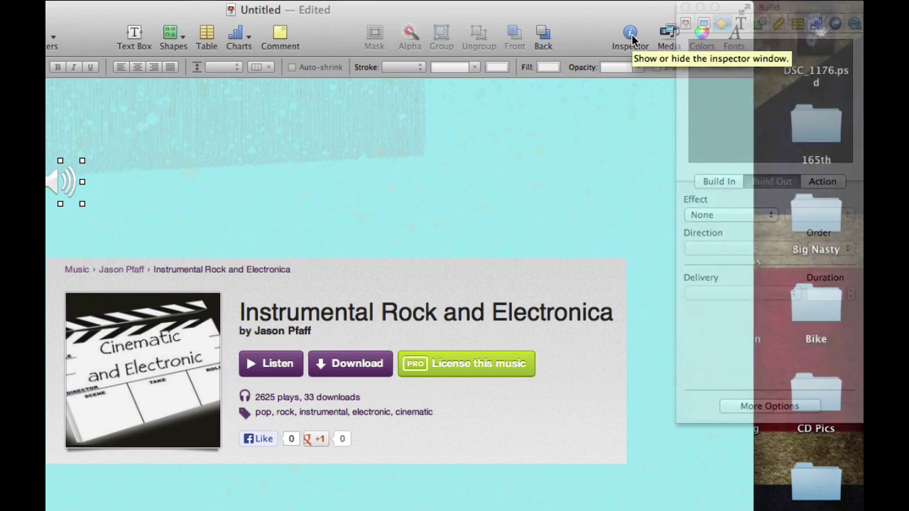
left_click(631, 35)
left_click(631, 35)
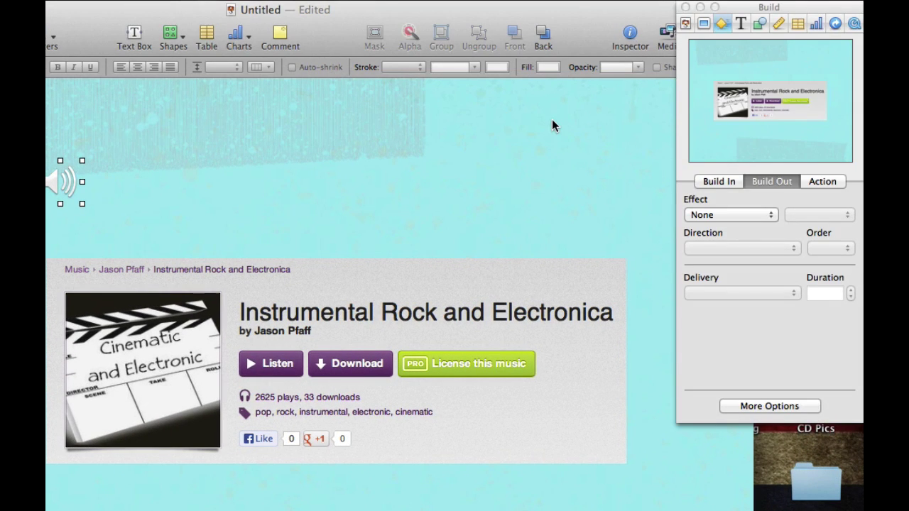
left_click(717, 181)
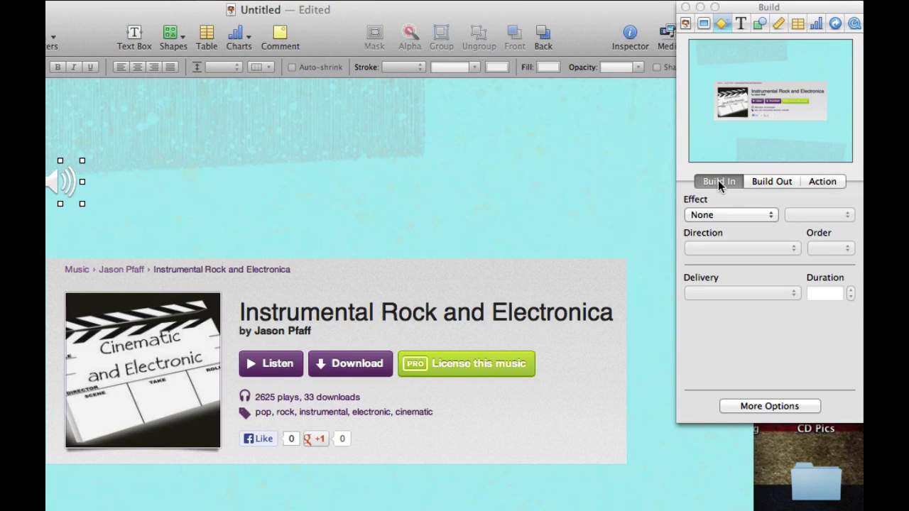
left_click(713, 215)
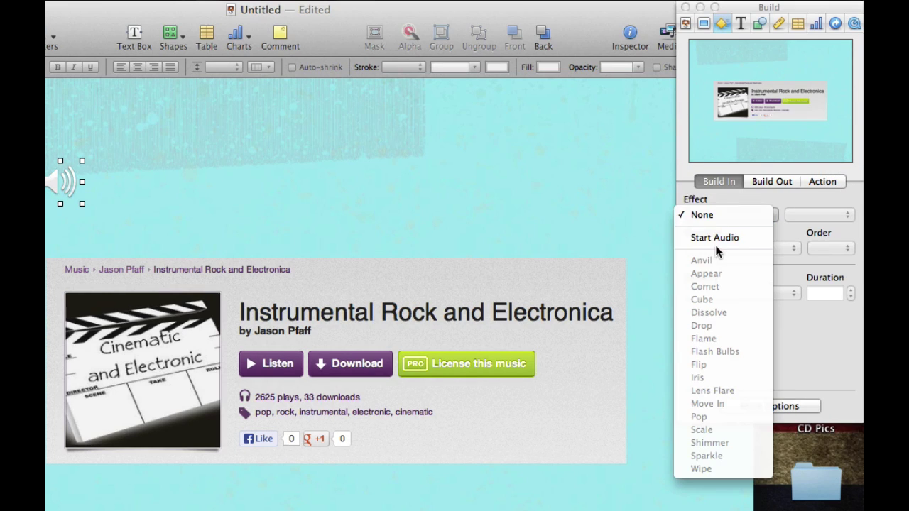
left_click(714, 235)
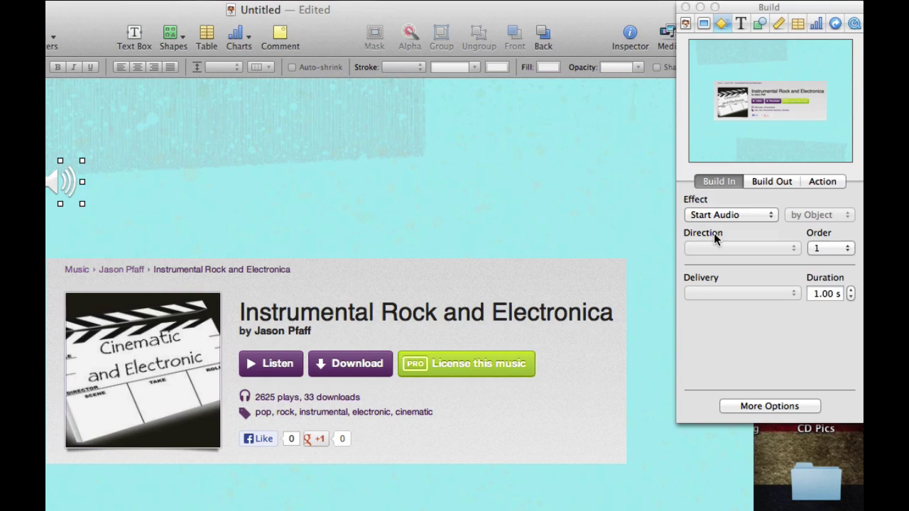
left_click(742, 404)
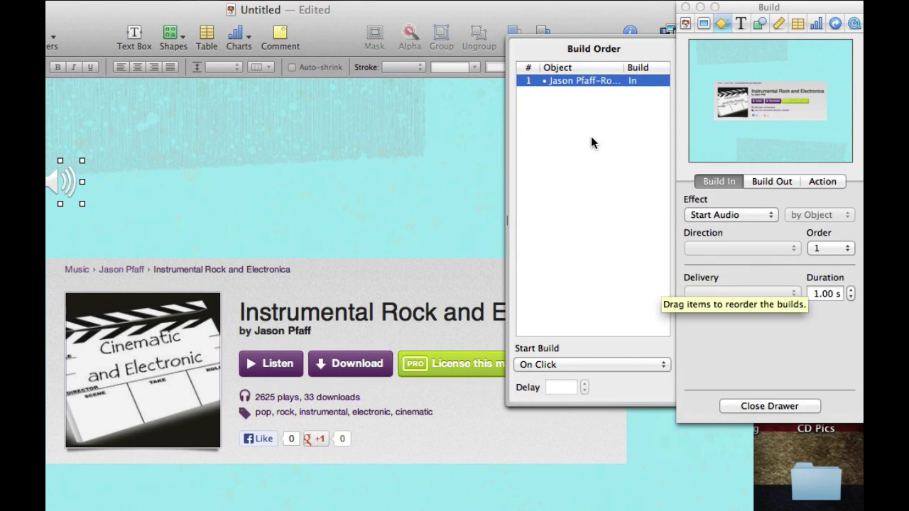
left_click(553, 362)
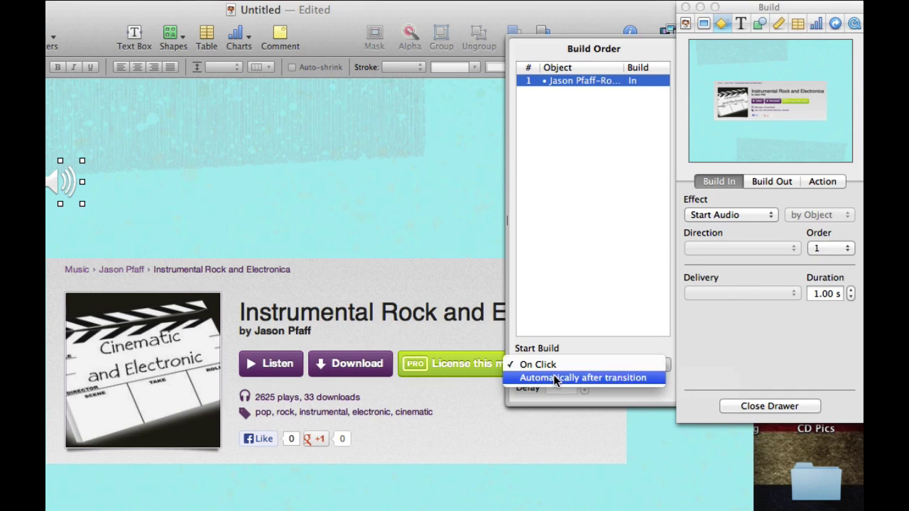
left_click(553, 377)
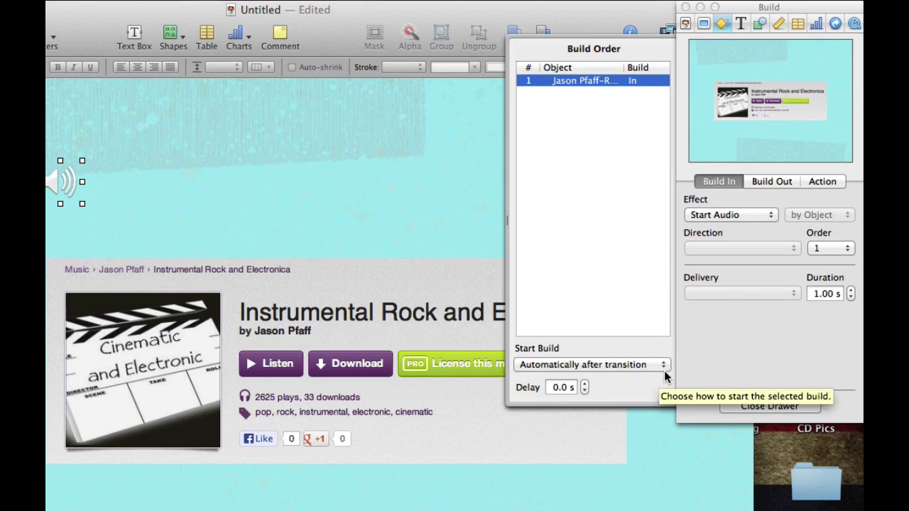
Give slide 2's audio a Stop Audio build-out after build 1 with 5.0 s delay
left_click(770, 182)
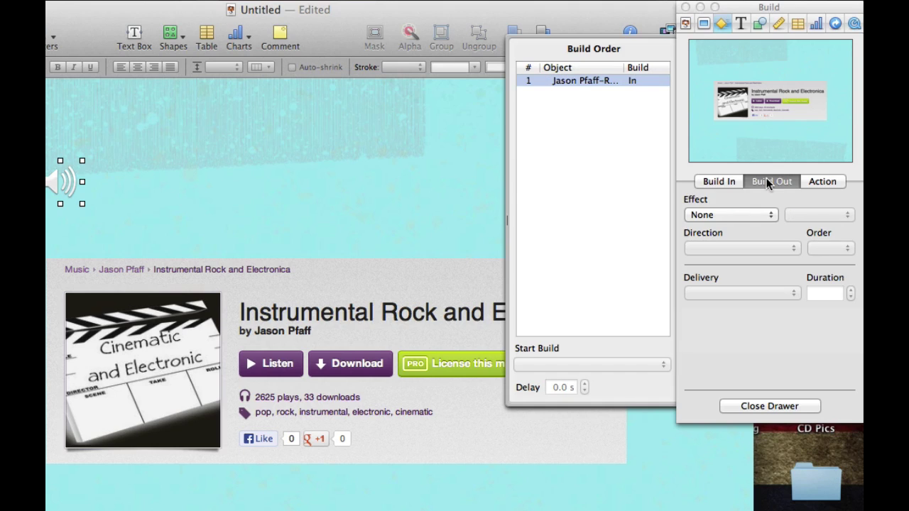
left_click(740, 212)
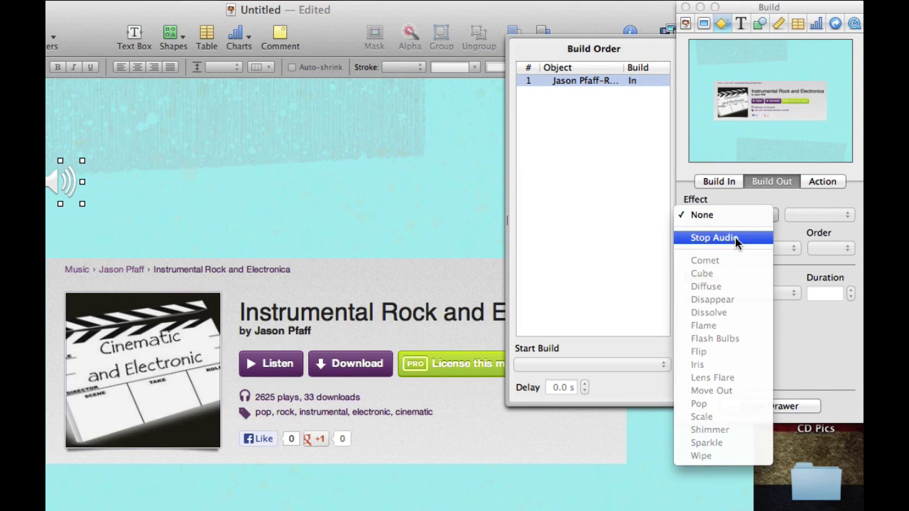
left_click(735, 240)
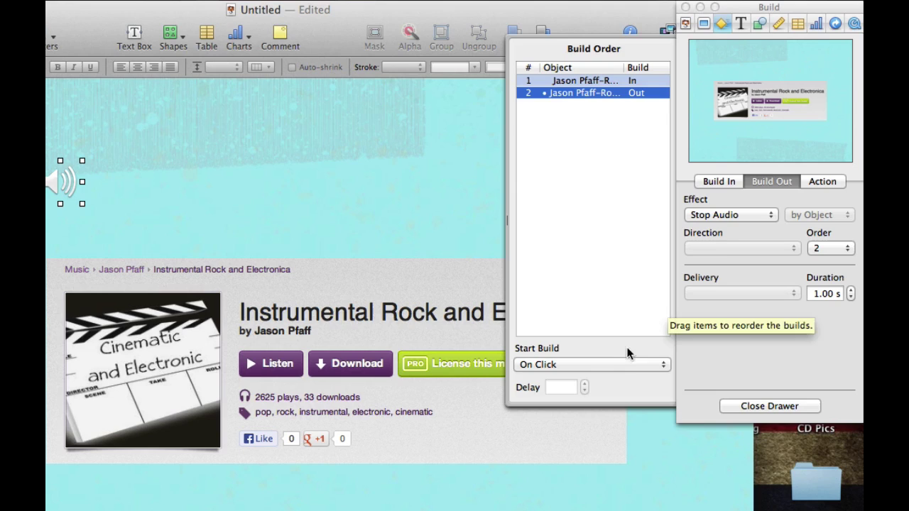
left_click(619, 365)
left_click(615, 378)
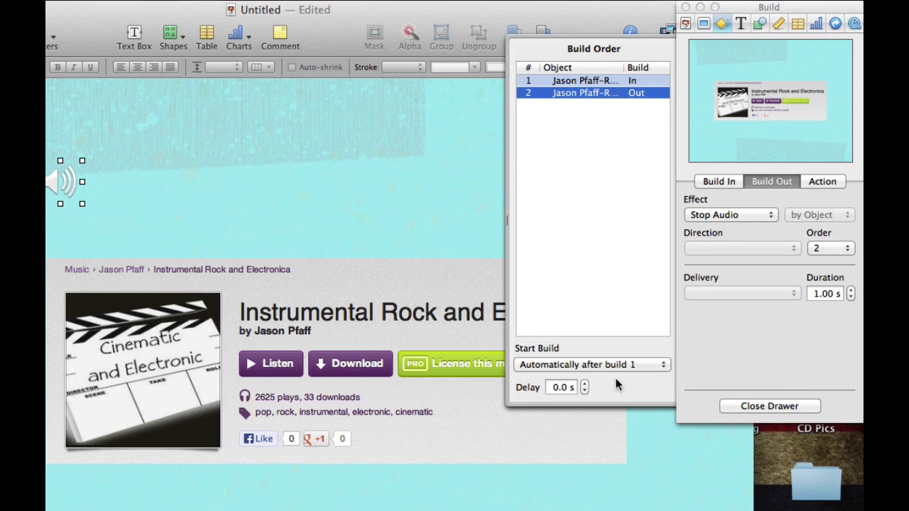
left_click(555, 389)
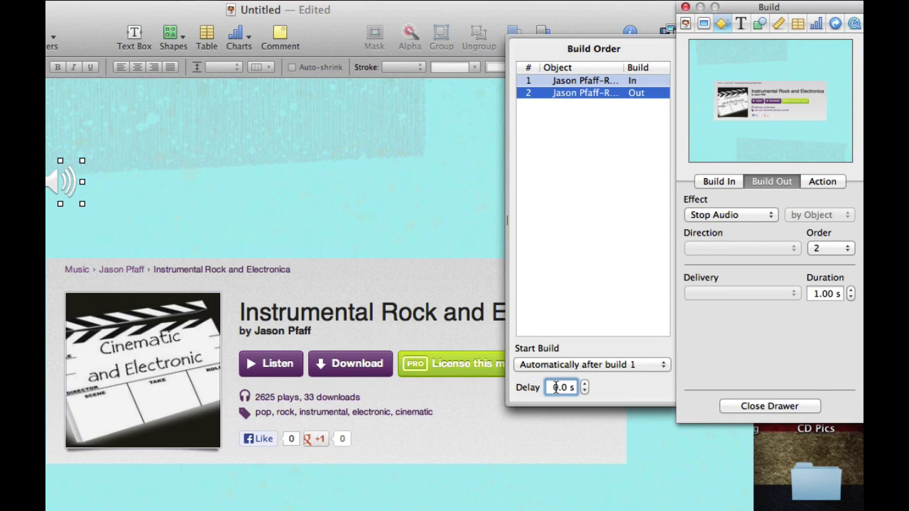
key("BackSpace")
type("5")
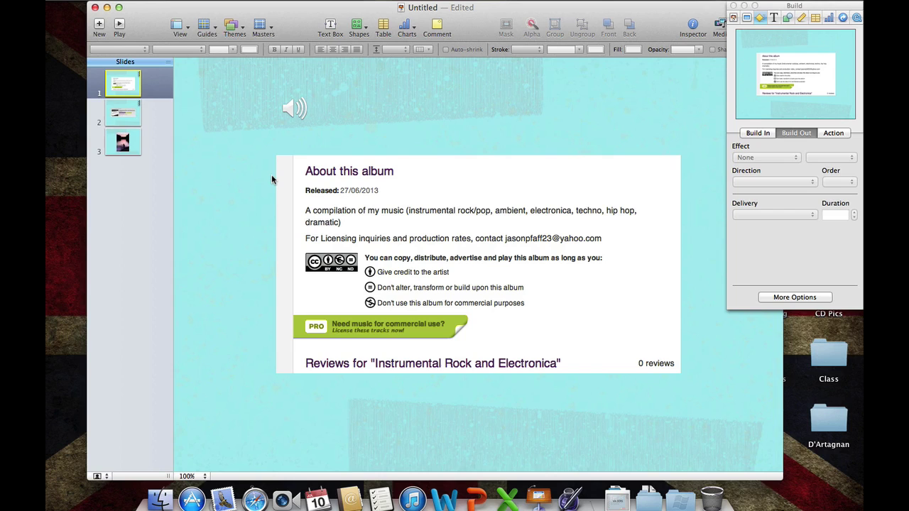
left_click(119, 25)
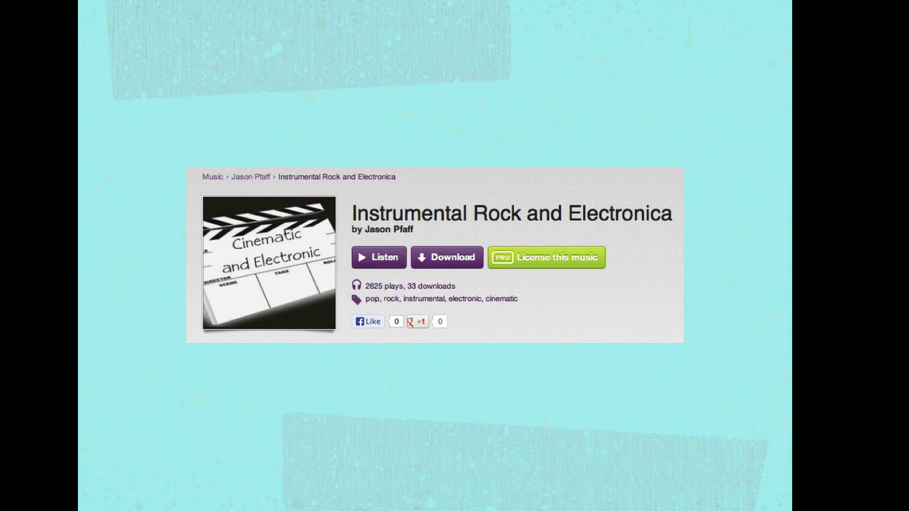
key("Escape")
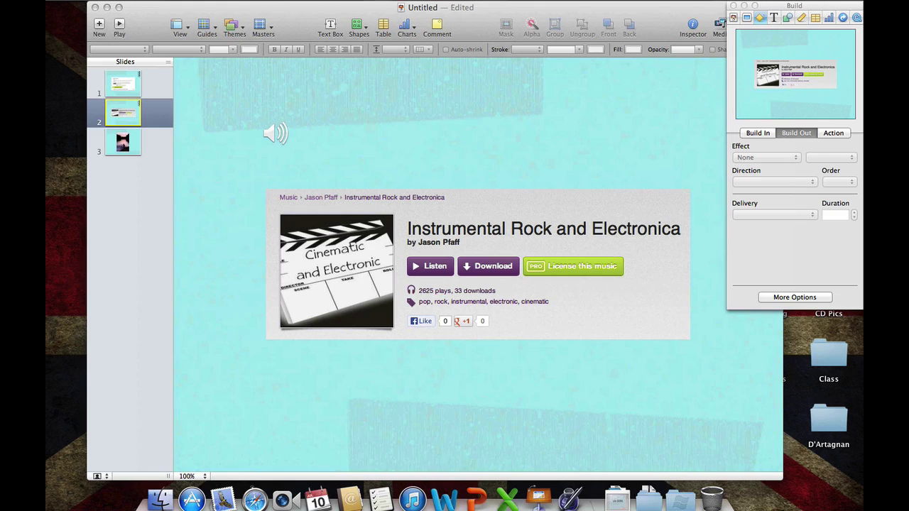
On slide 1, raise the audio build-in delay from 0.0 to 2.0 seconds
left_click(115, 87)
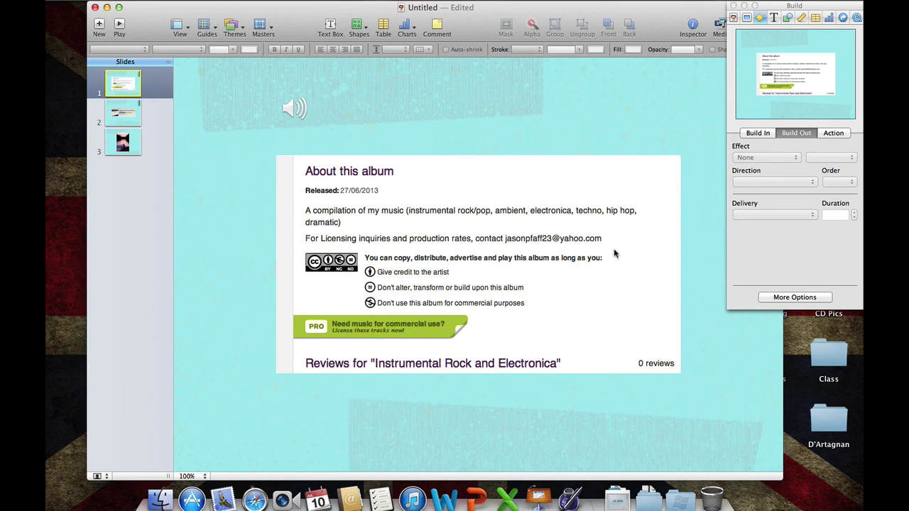
left_click(757, 133)
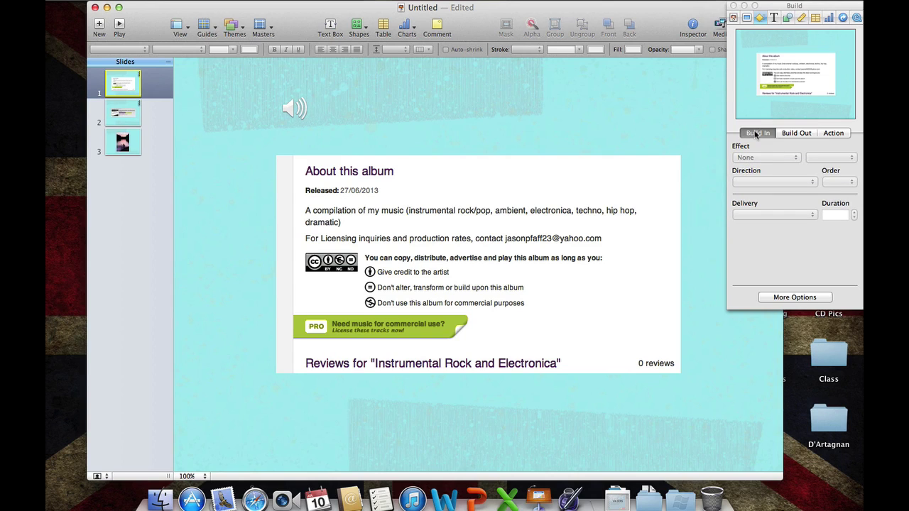
left_click(792, 298)
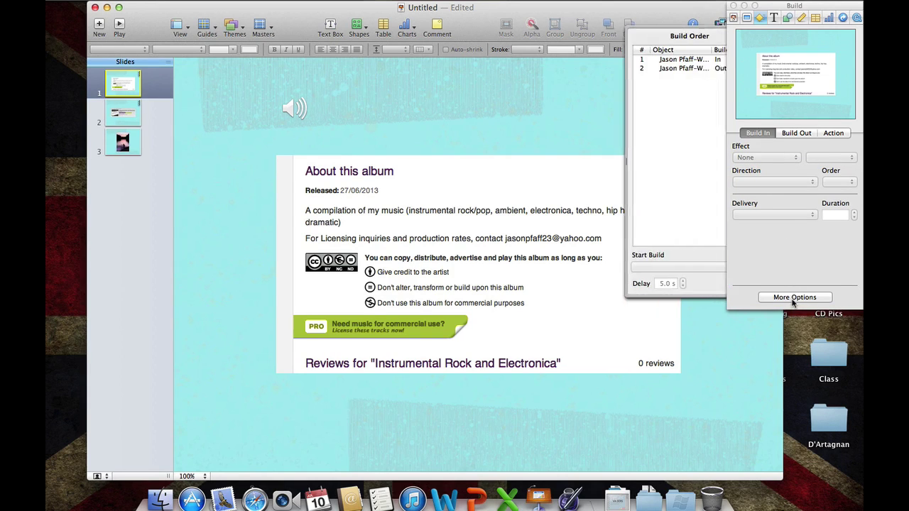
left_click(665, 63)
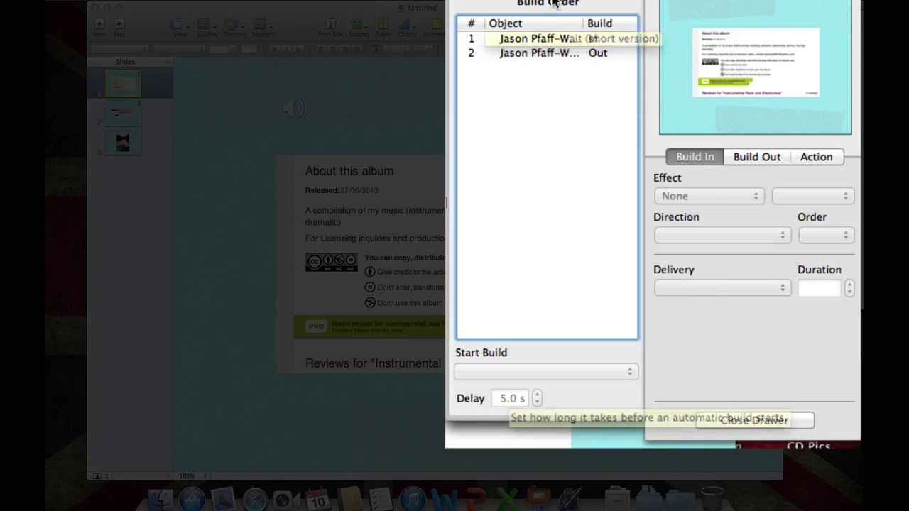
left_click(505, 38)
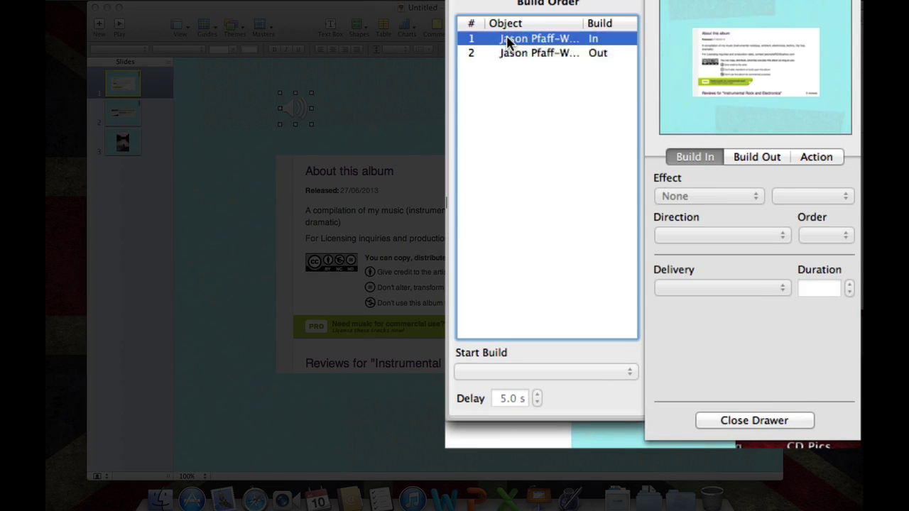
left_click(537, 395)
left_click(538, 395)
left_click(537, 395)
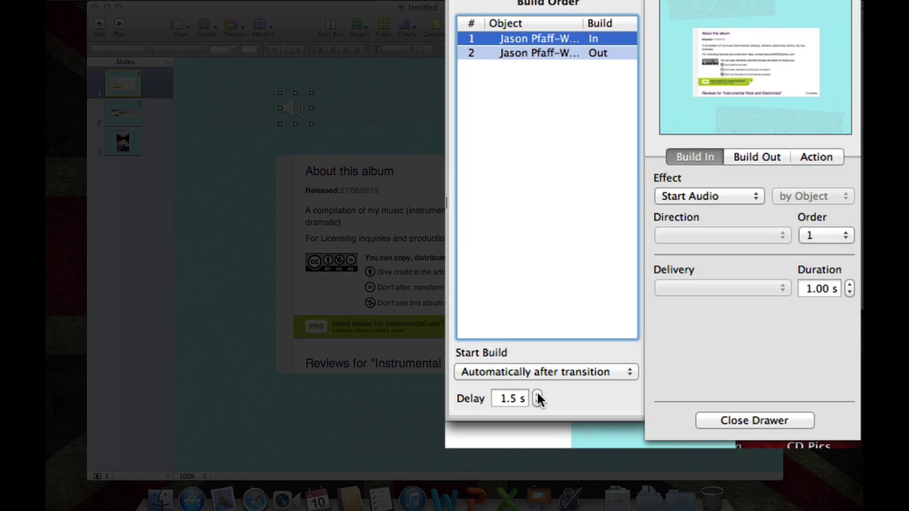
left_click(538, 396)
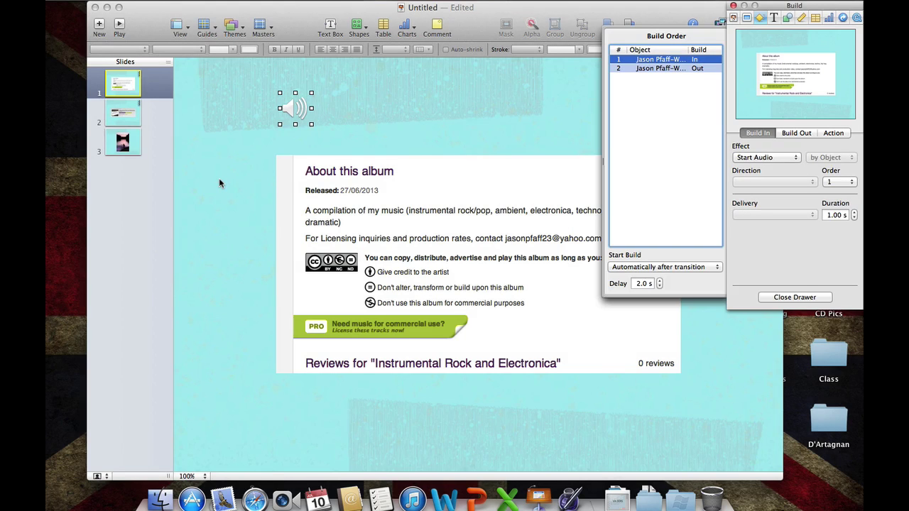
left_click(219, 183)
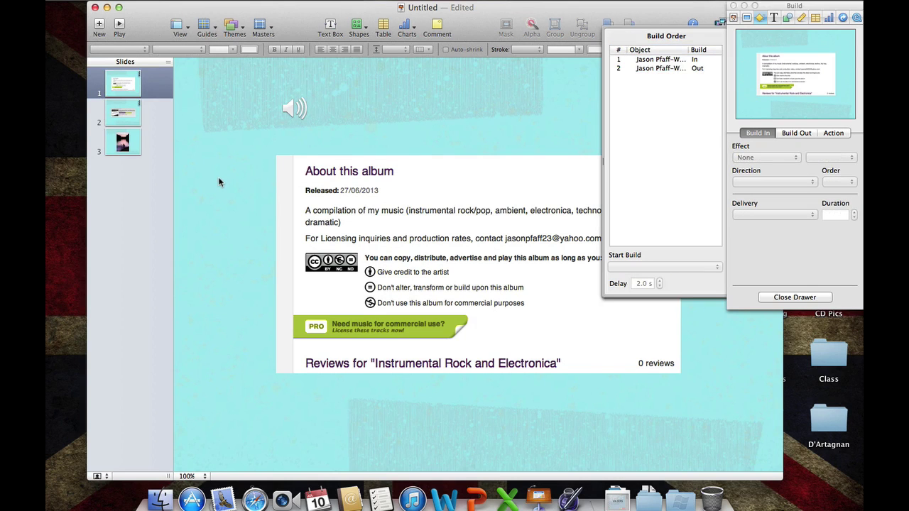
Play the slideshow from slide 1 to hear the delayed soundtrack
left_click(120, 26)
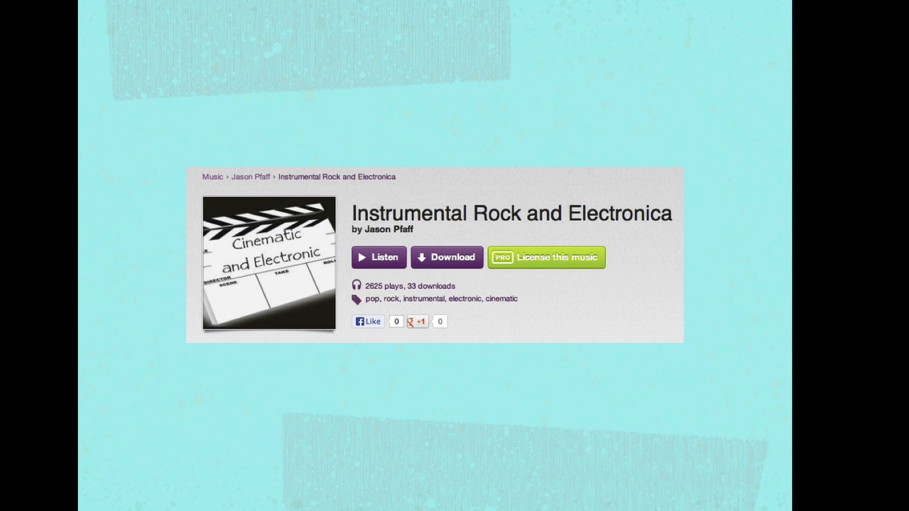
key("Escape")
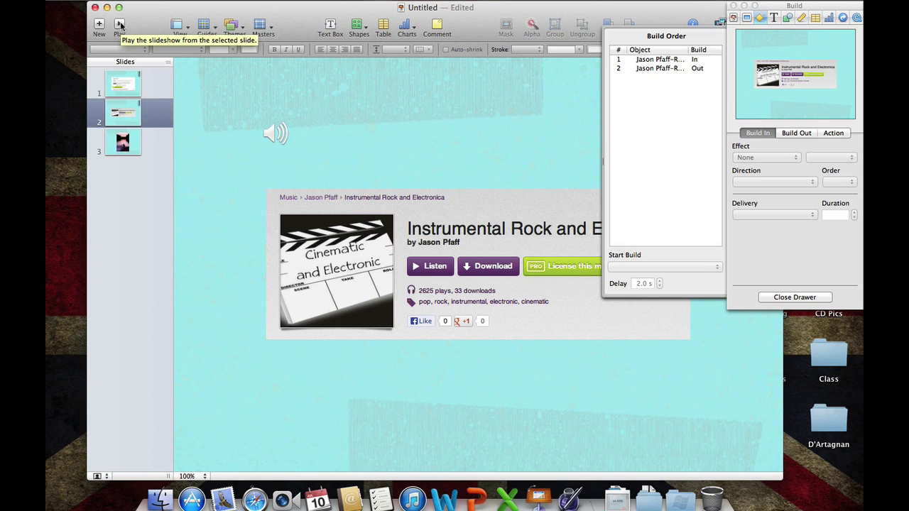